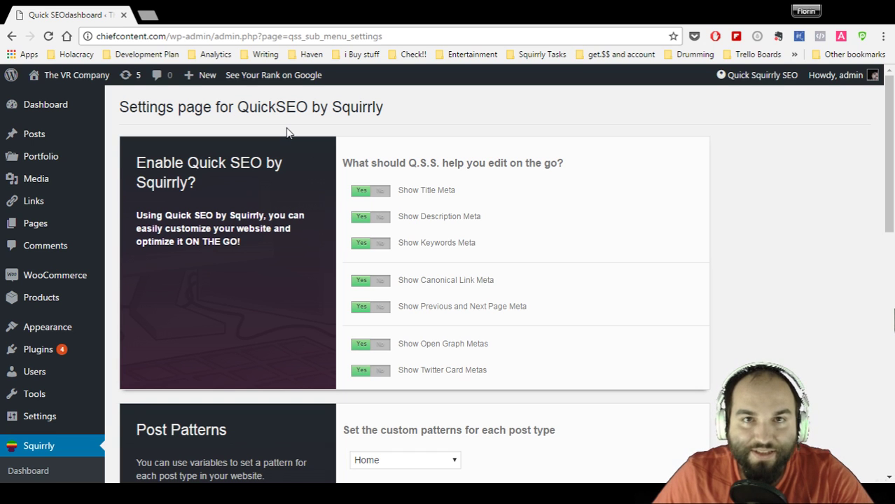
Start a new blank post from the admin bar's + New button
left_click(203, 75)
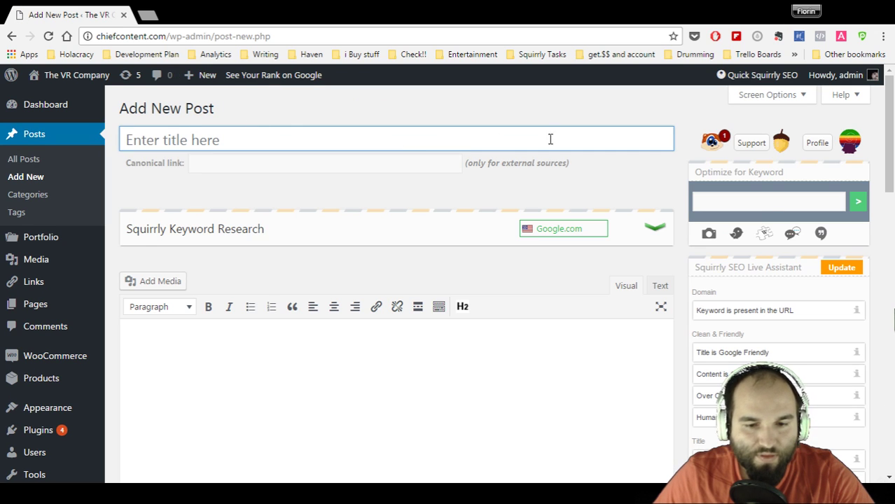
Target the keyword 'fast cars' and insert the blue convertible photo into the post body
left_click(769, 201)
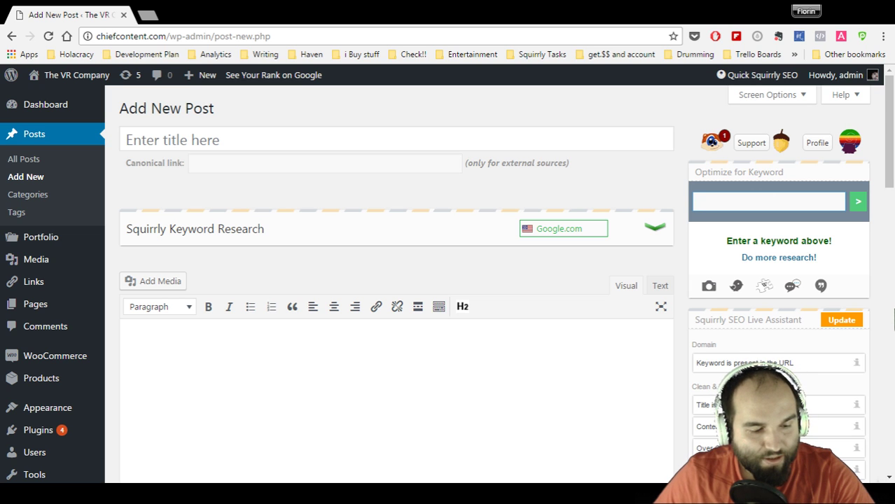
left_click(256, 454)
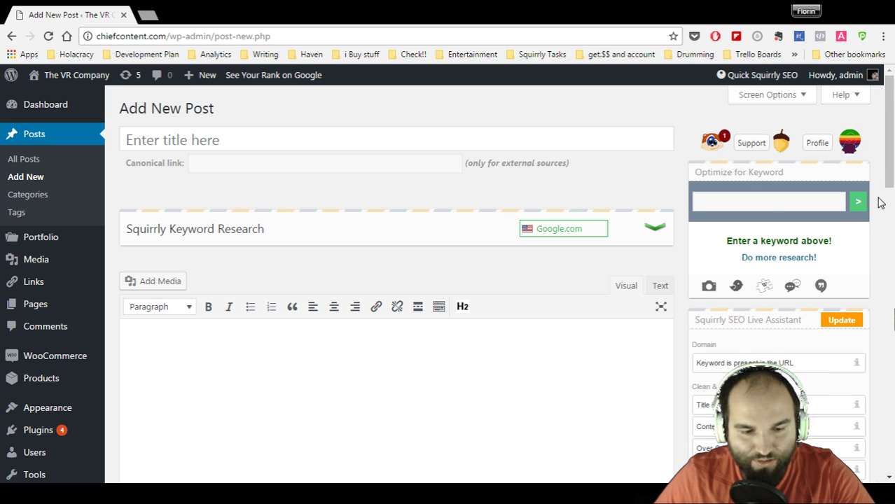
left_click(775, 199)
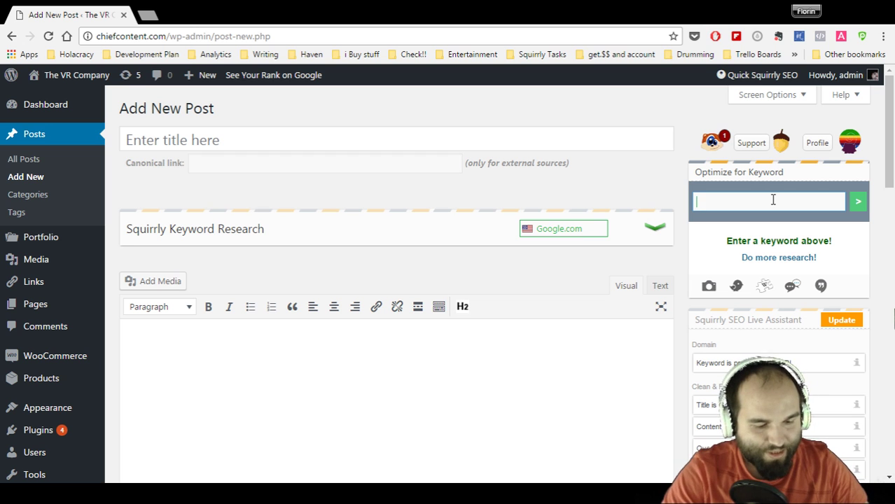
type("fast cars")
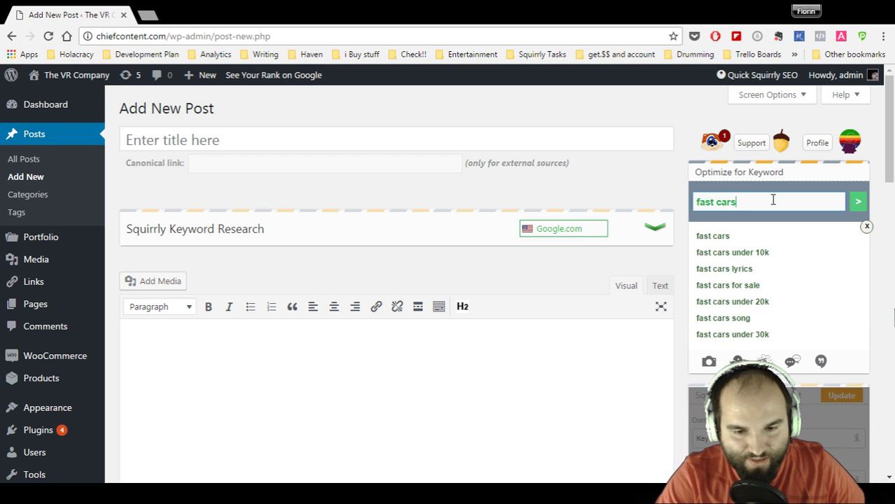
key("Return")
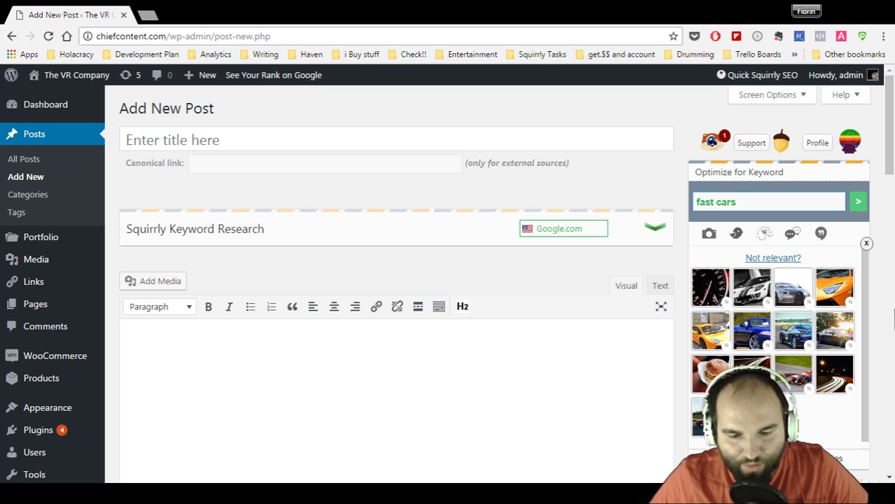
left_click(630, 356)
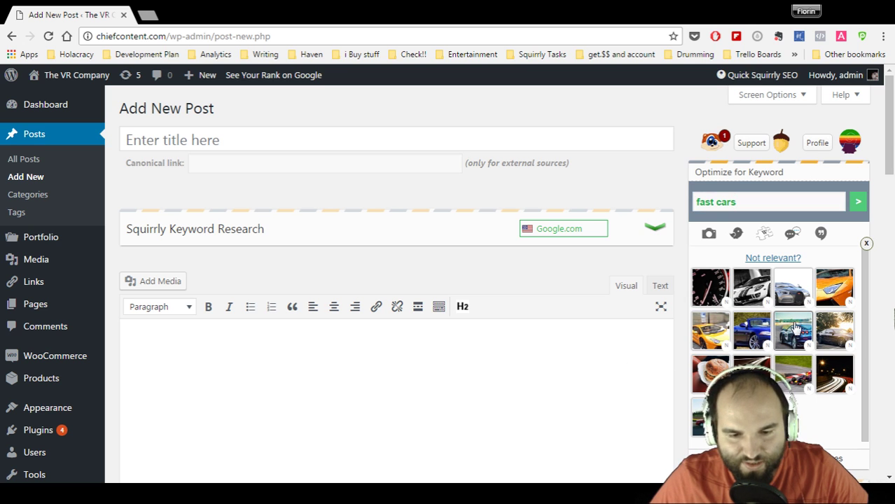
left_click(752, 338)
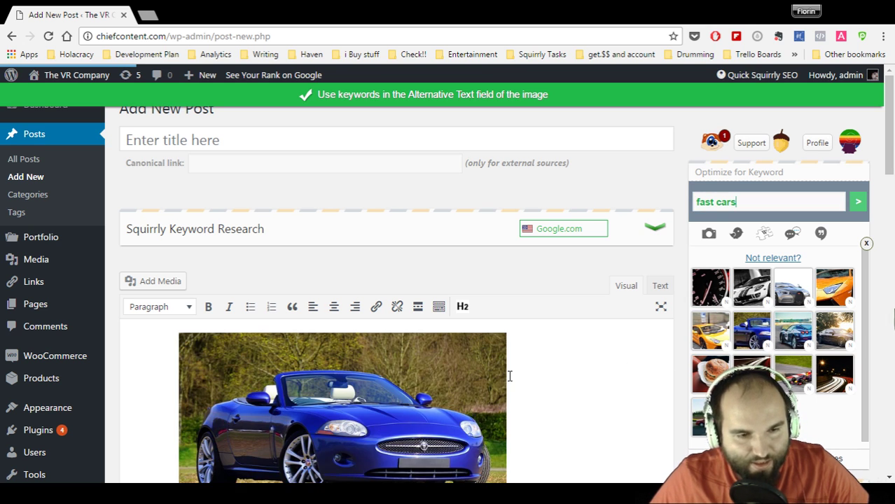
scroll(509, 373, "down", 1)
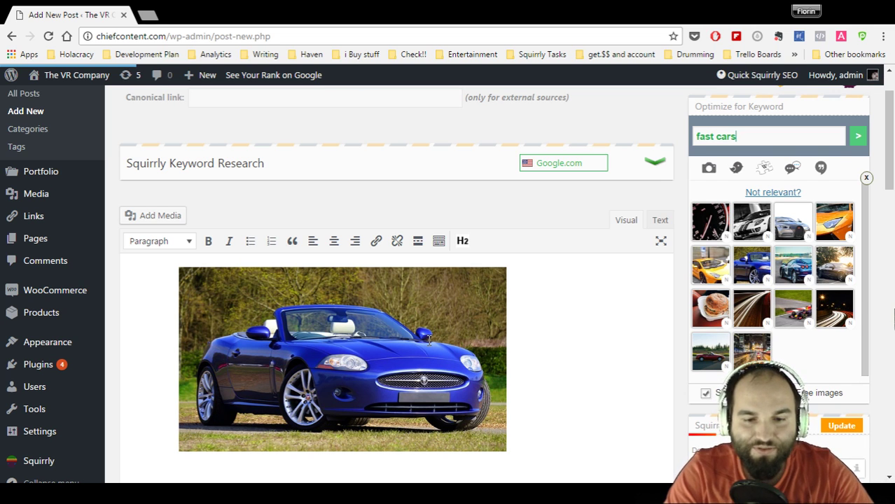
triple_click(774, 134)
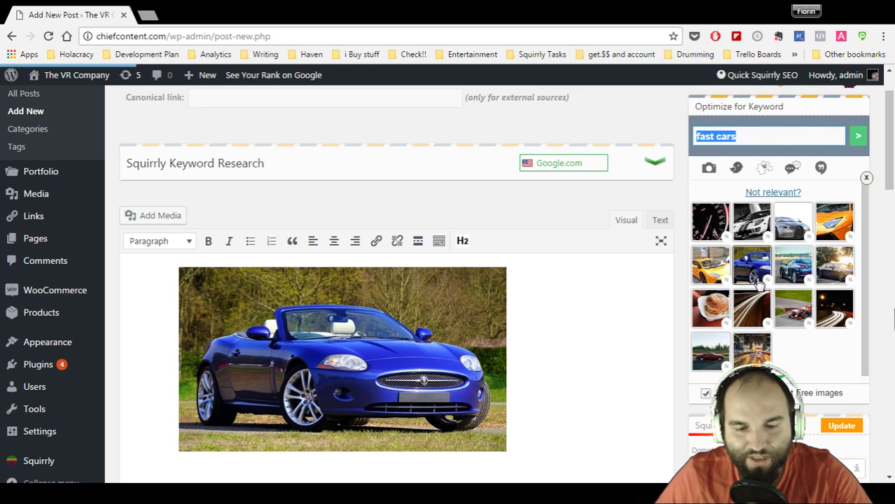
left_click(541, 345)
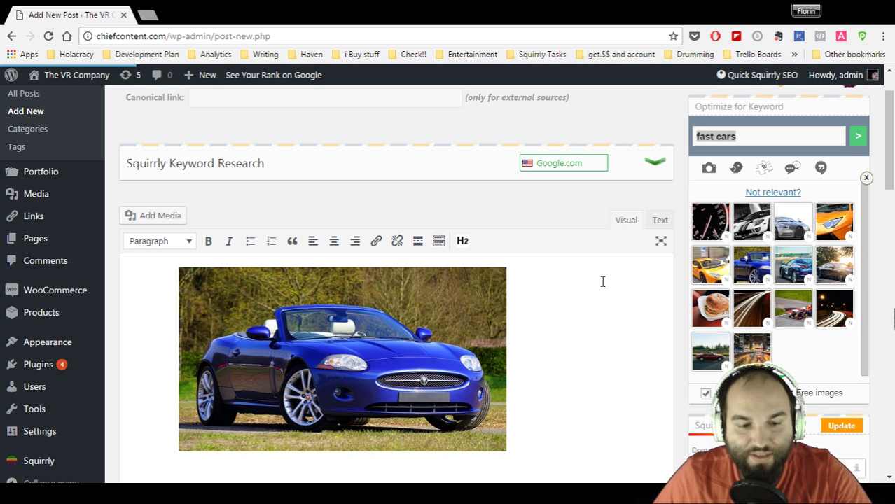
scroll(575, 328, "down", 7)
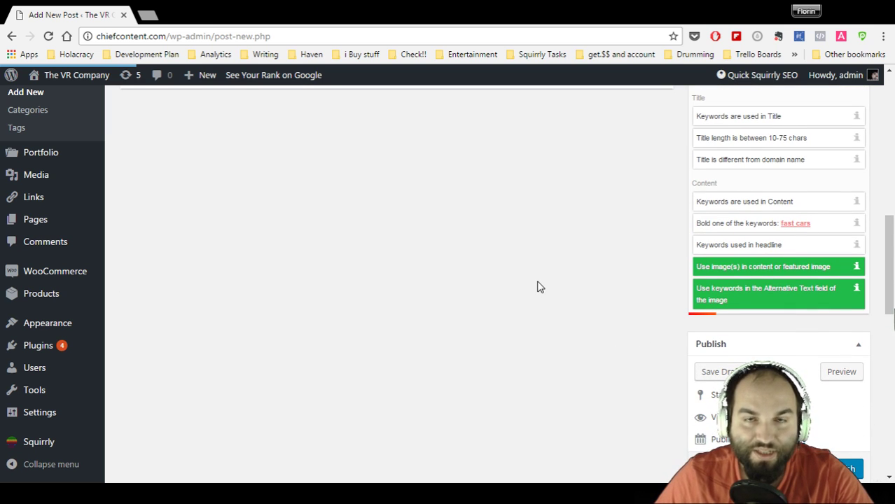
scroll(539, 288, "up", 7)
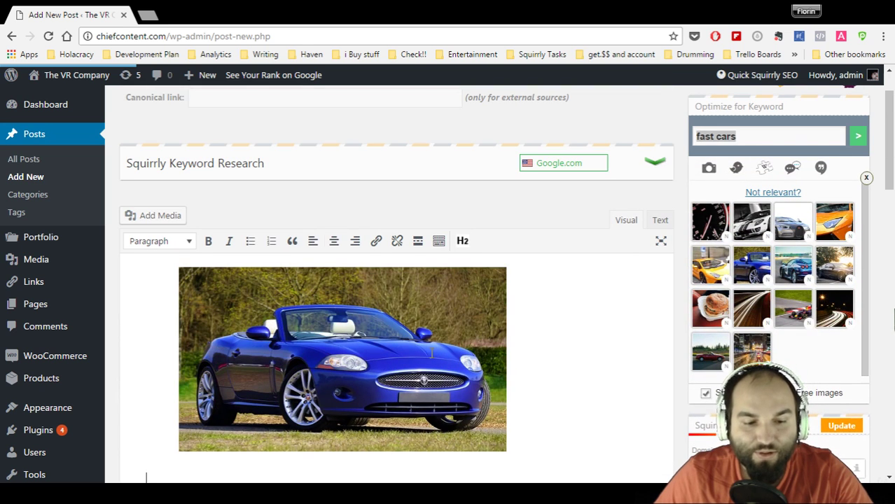
left_click(432, 353)
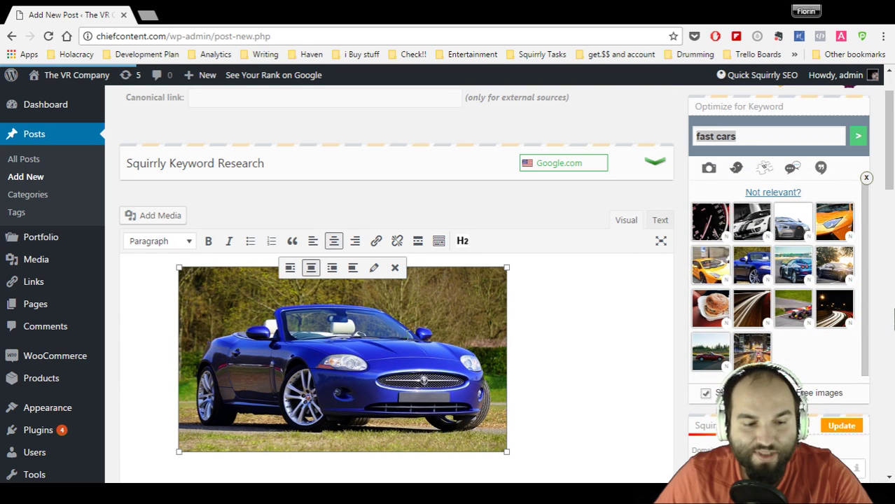
left_click(374, 270)
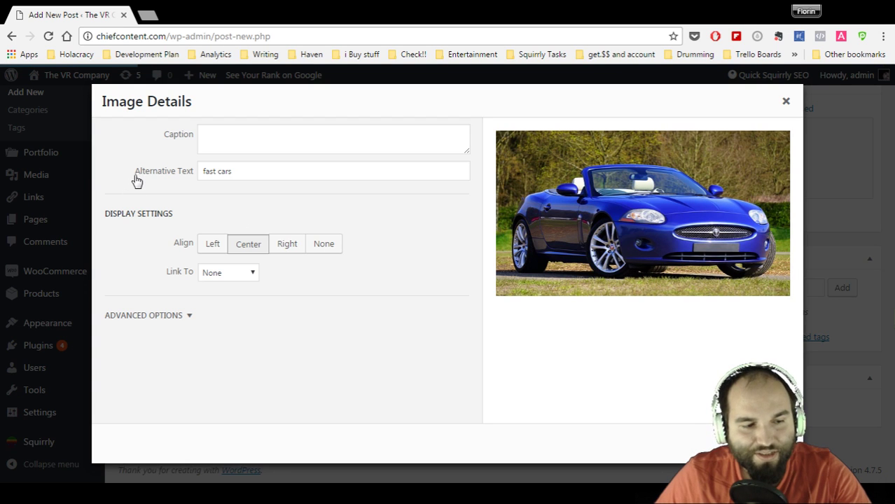
left_click(245, 172)
left_click(785, 104)
scroll(792, 160, "up", 2)
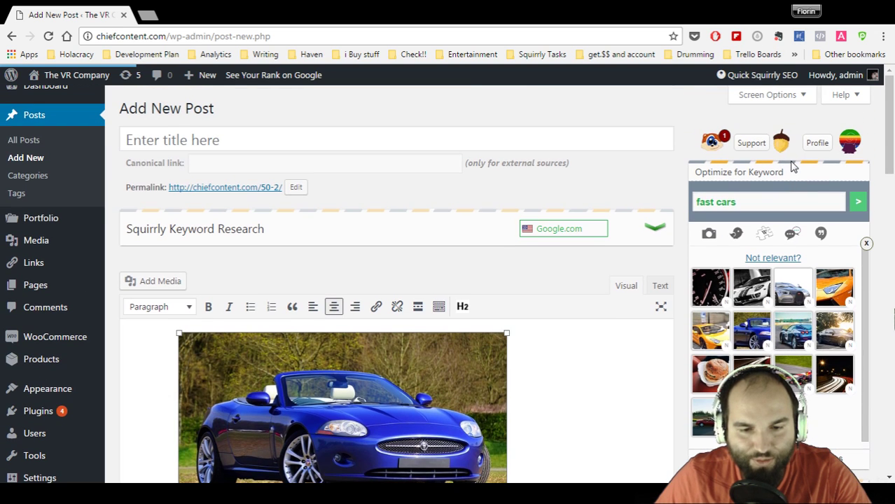
left_click(762, 197)
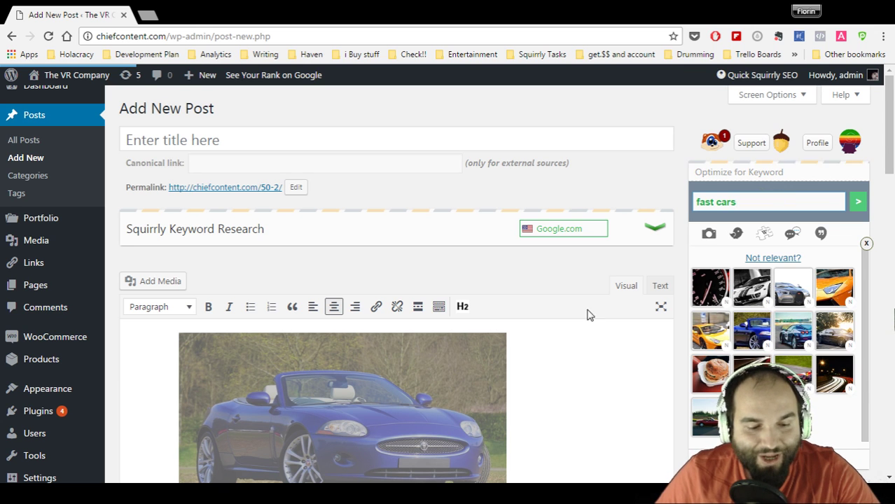
scroll(586, 314, "down", 2)
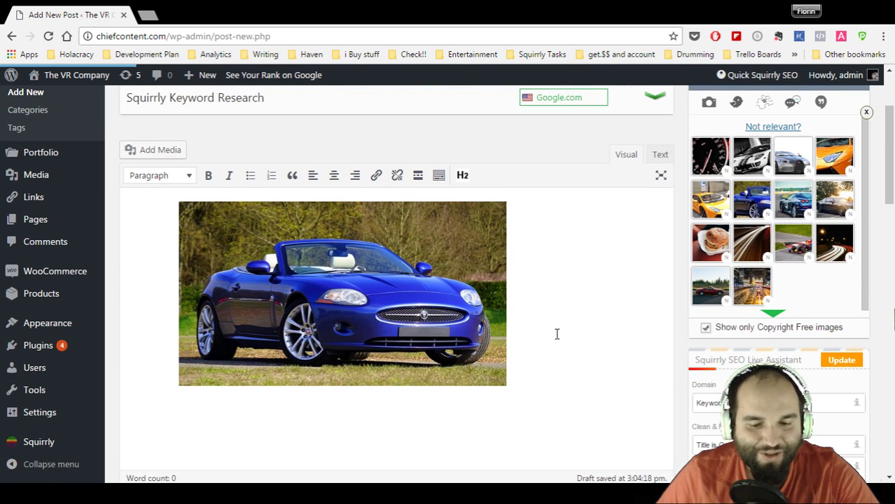
Delete the car image from the post
scroll(556, 335, "up", 1)
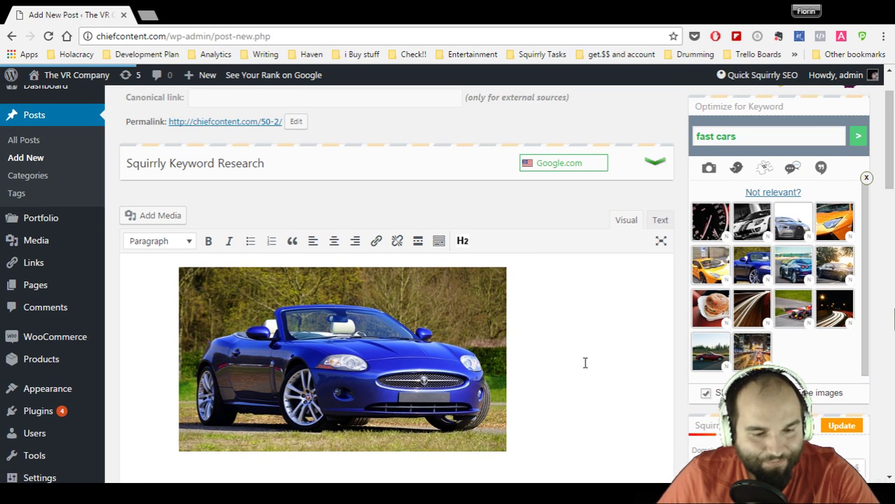
scroll(585, 363, "down", 1)
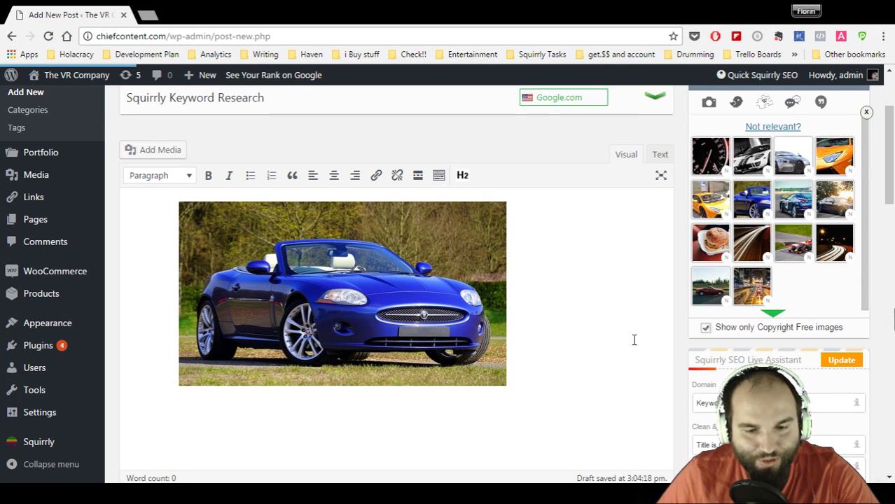
scroll(807, 277, "up", 1)
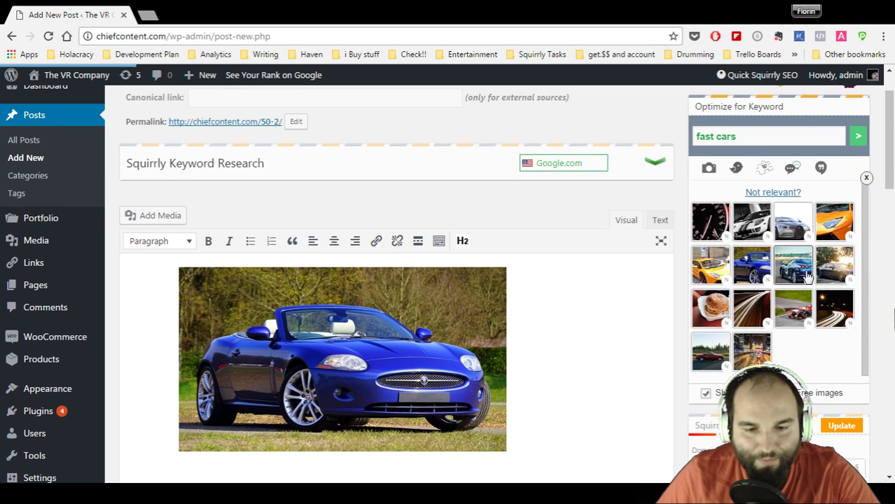
left_click(386, 394)
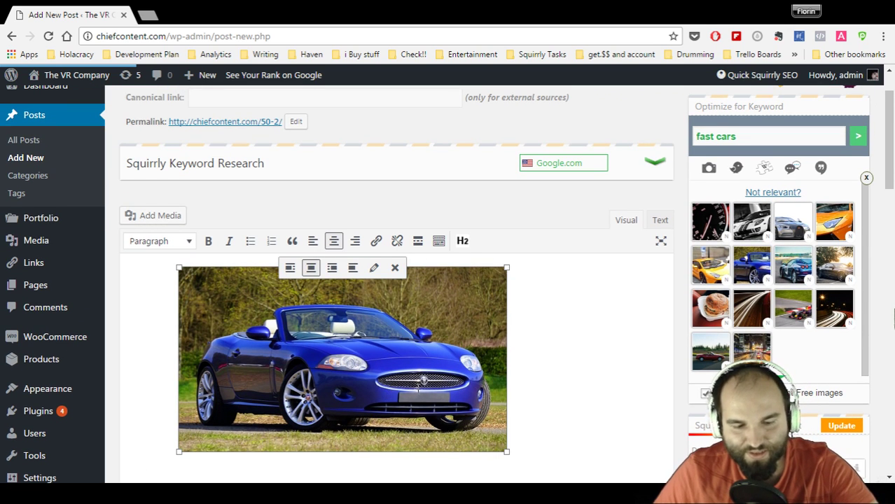
key("Delete")
Replace the keyword with 'sushi bar' and insert the first sushi bar restaurant image
triple_click(770, 132)
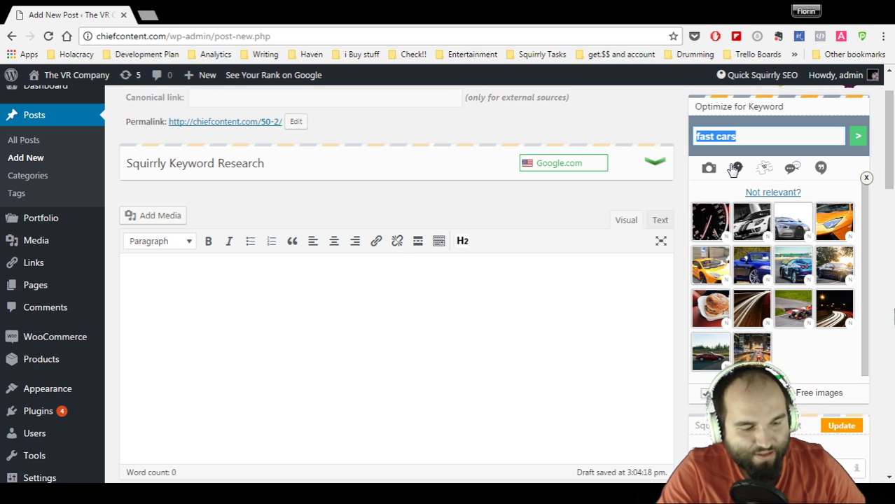
type("sushio")
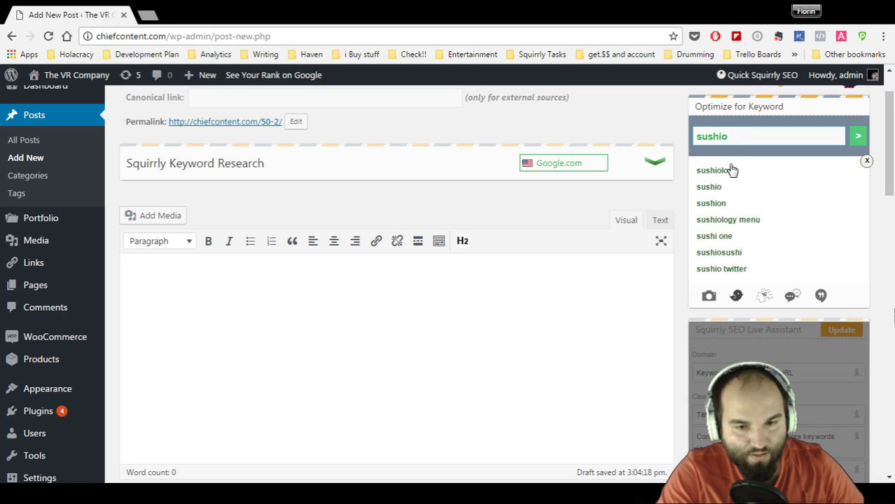
key("BackSpace")
type("ba")
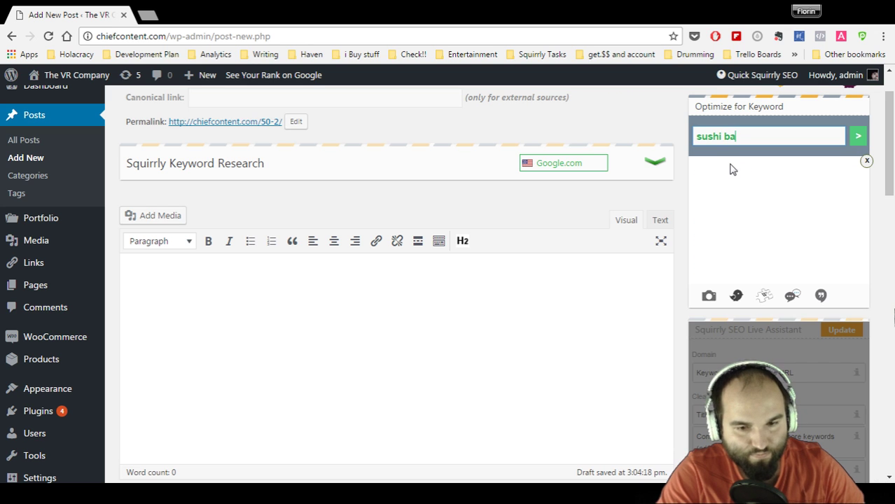
type("r")
left_click(731, 170)
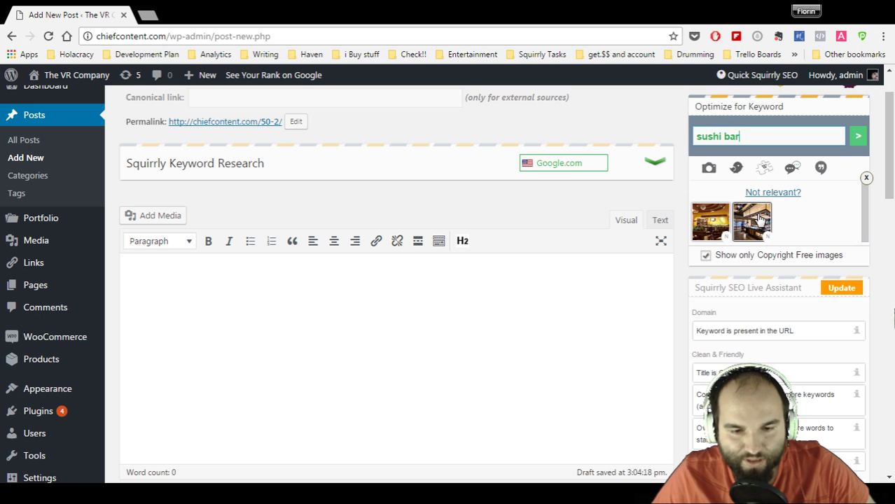
left_click(704, 223)
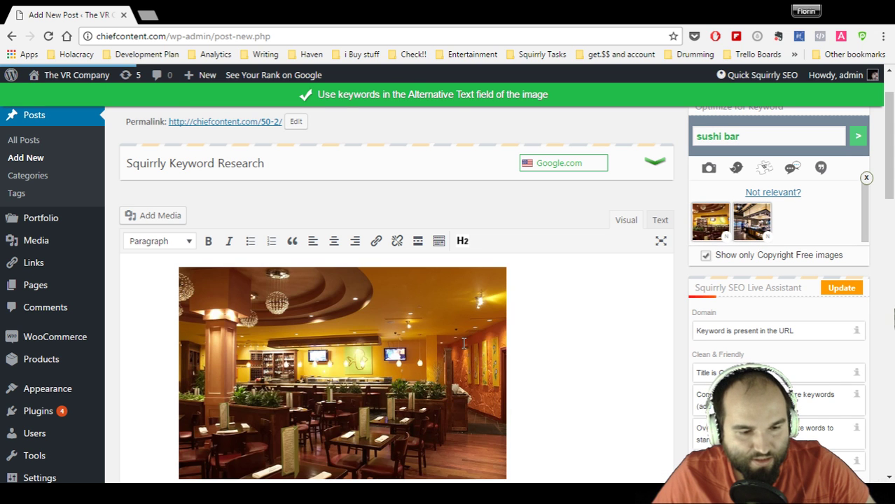
scroll(545, 334, "down", 2)
scroll(545, 334, "up", 3)
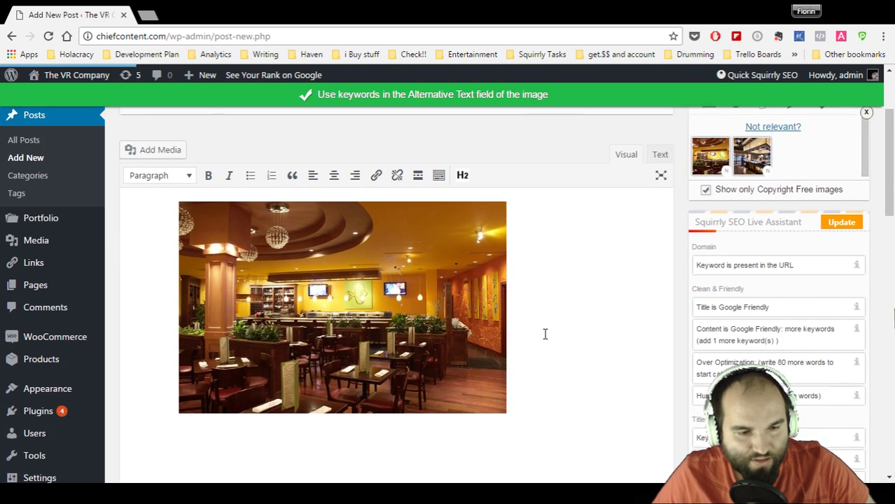
scroll(568, 326, "down", 5)
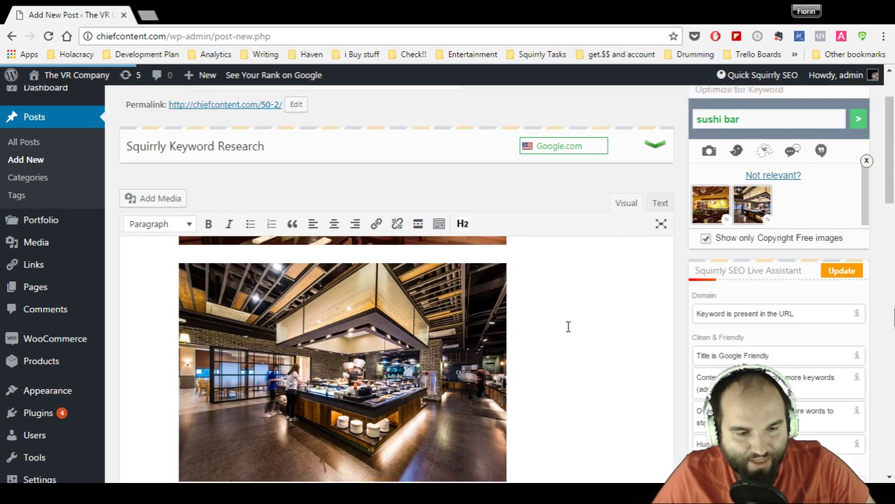
scroll(568, 327, "up", 2)
scroll(568, 327, "up", 2)
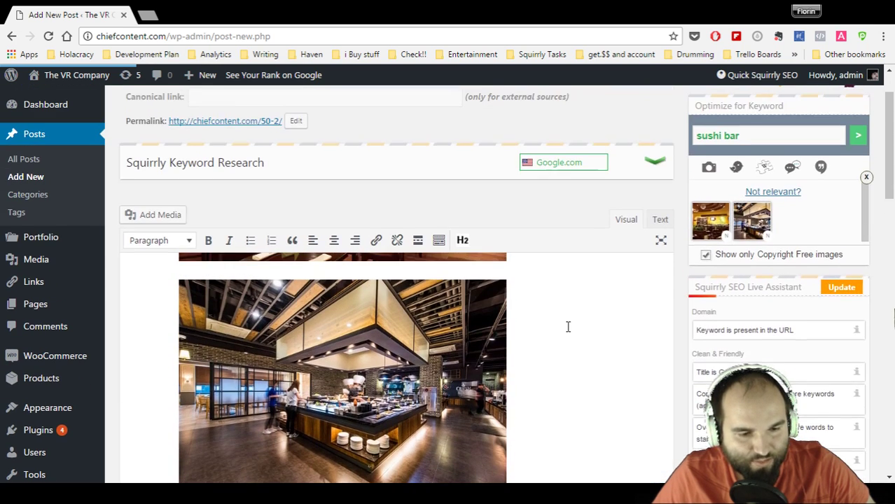
scroll(568, 326, "up", 2)
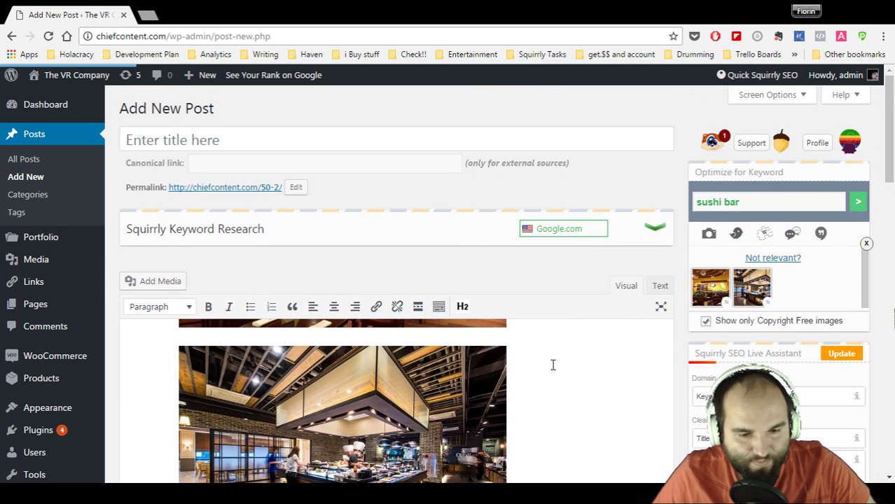
scroll(560, 382, "up", 3)
left_click(381, 344)
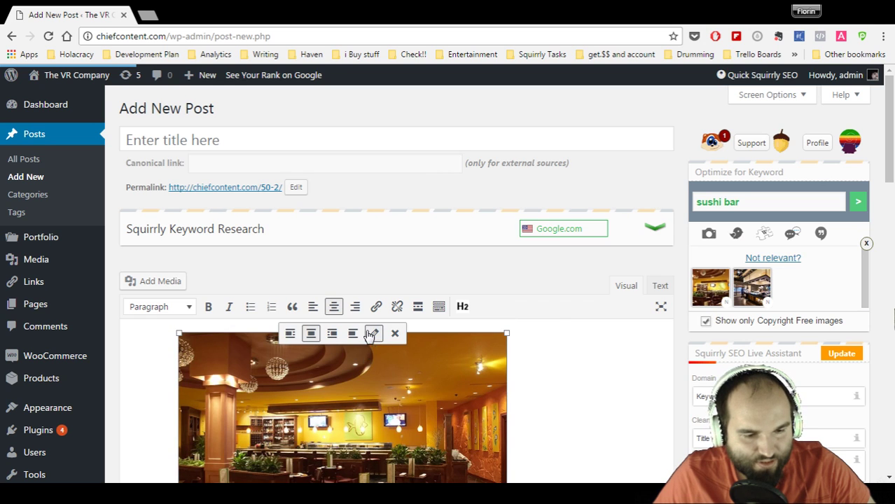
left_click(373, 334)
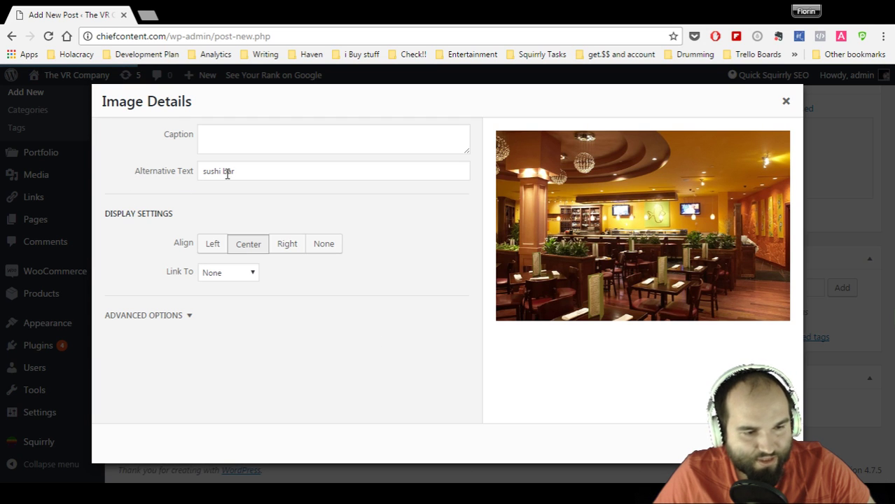
left_click(783, 101)
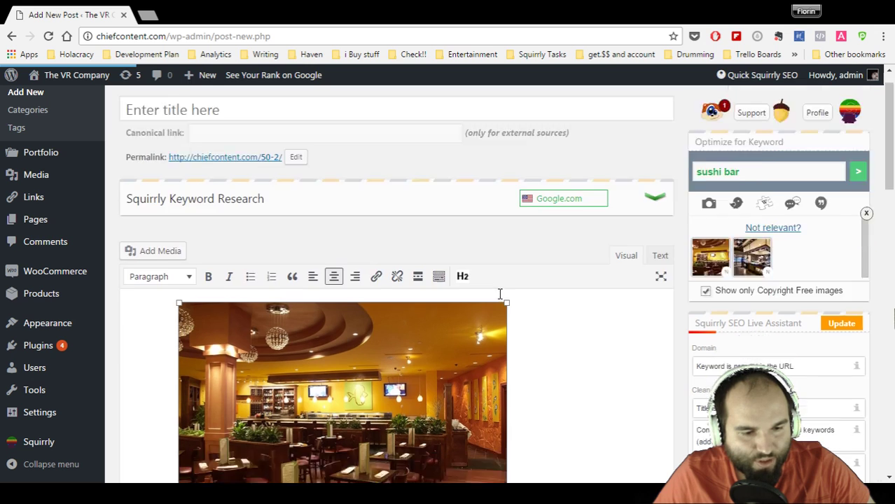
scroll(500, 293, "down", 5)
left_click(473, 309)
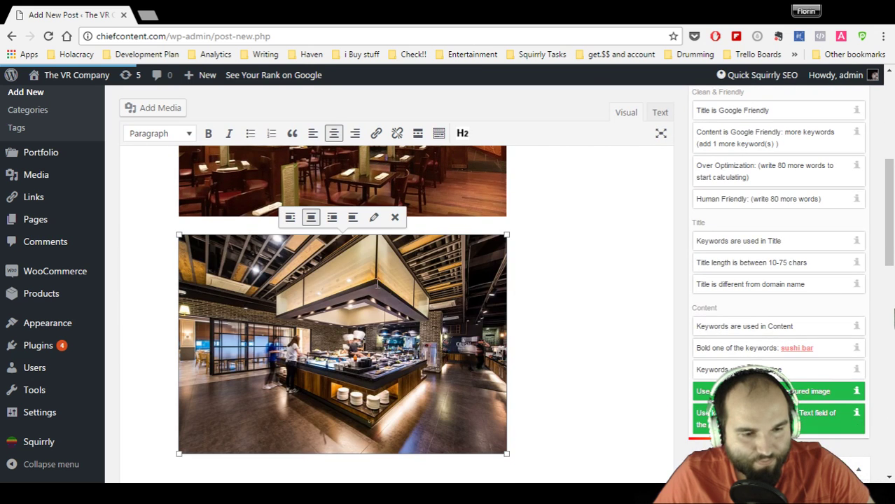
left_click(374, 222)
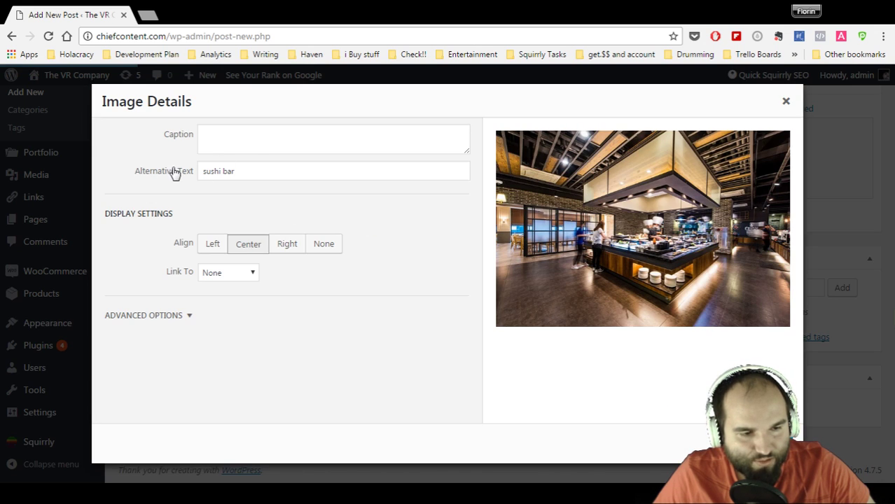
left_click(274, 172)
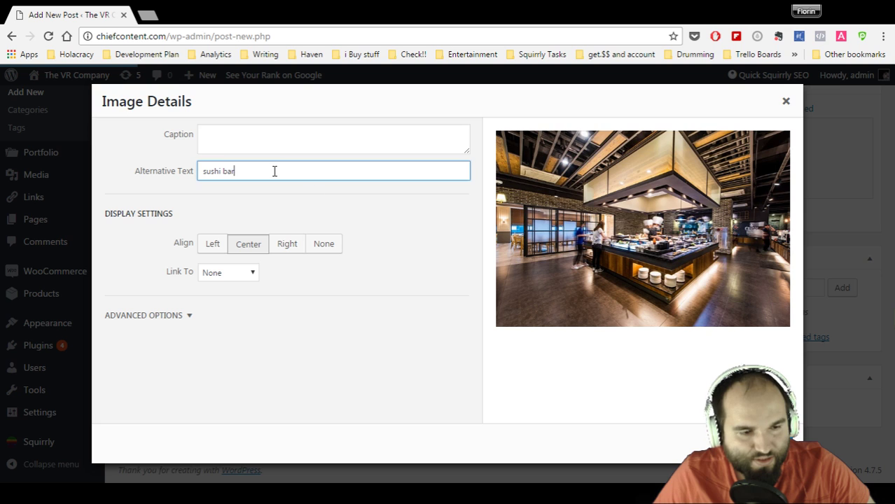
left_click(787, 103)
scroll(613, 322, "up", 3)
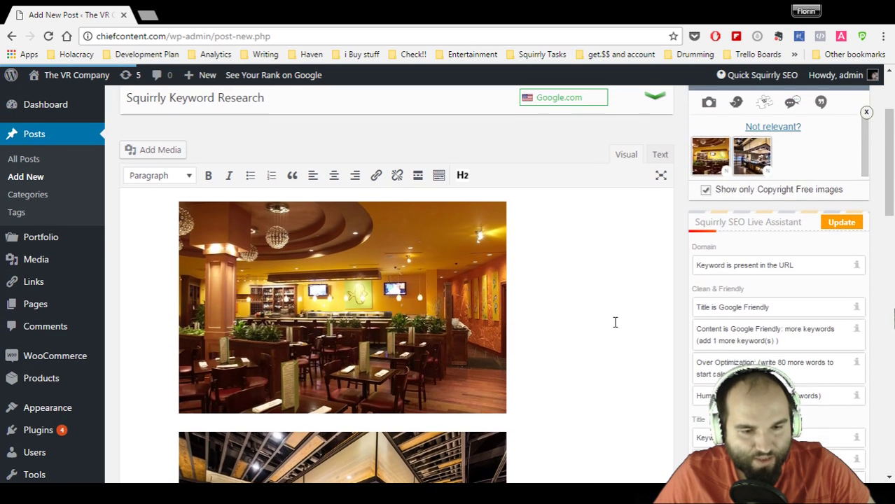
Delete both restaurant images from the post body
scroll(560, 364, "down", 2)
left_click(475, 370)
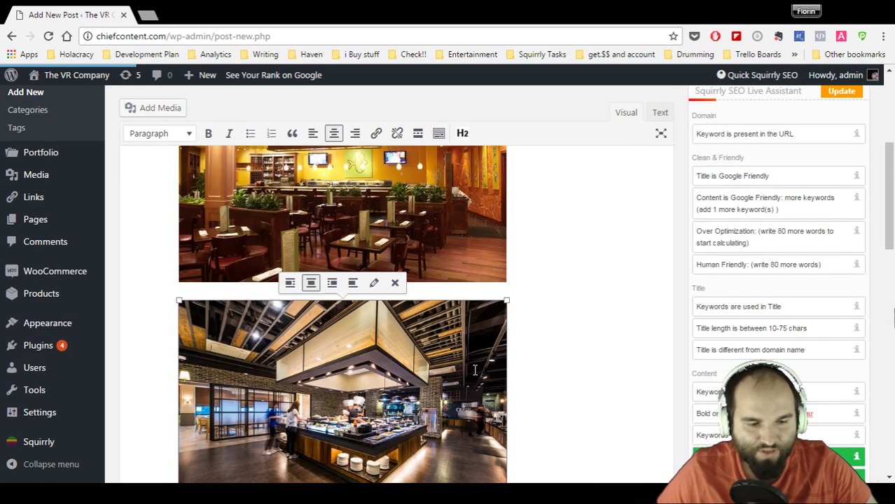
key("Delete")
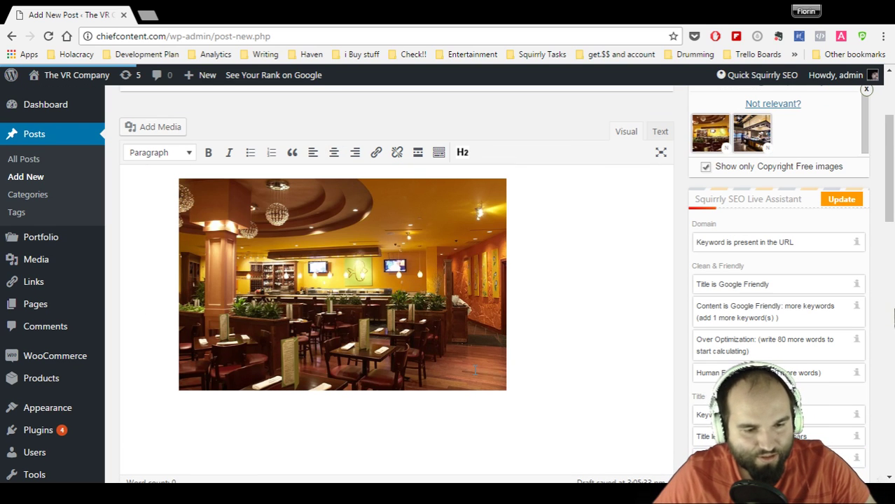
left_click(475, 370)
key("Delete")
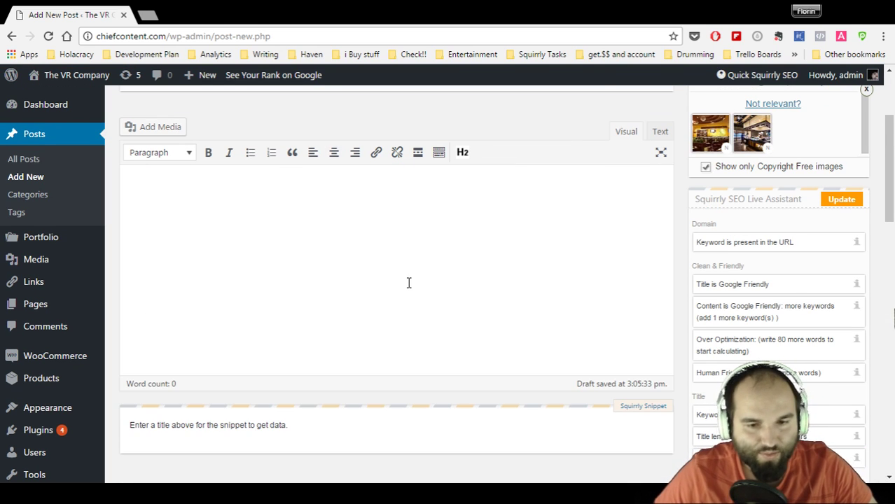
Search Squirrly's copyright-free images for 'sushi' using the Not relevant? option
scroll(410, 282, "up", 2)
left_click(796, 238)
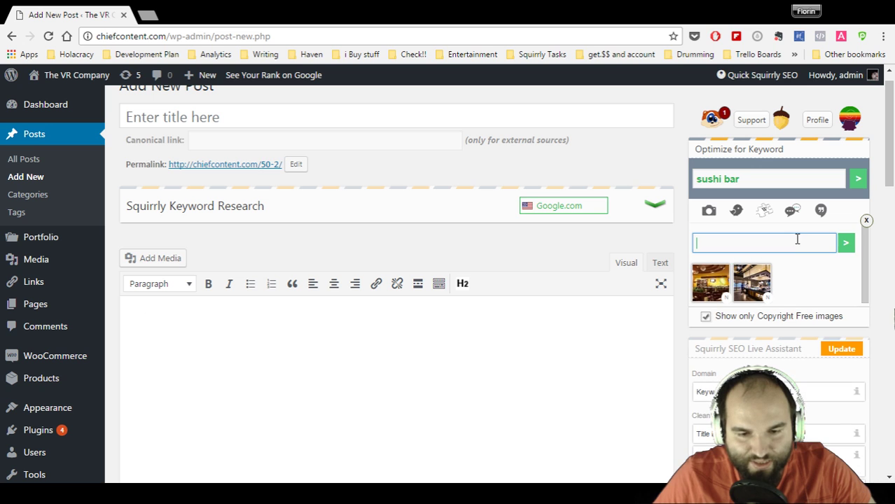
type("sushi")
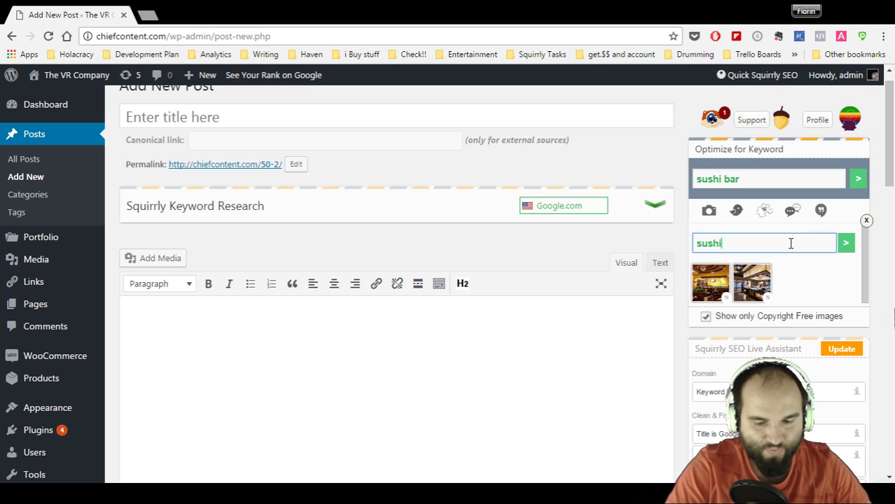
key("Return")
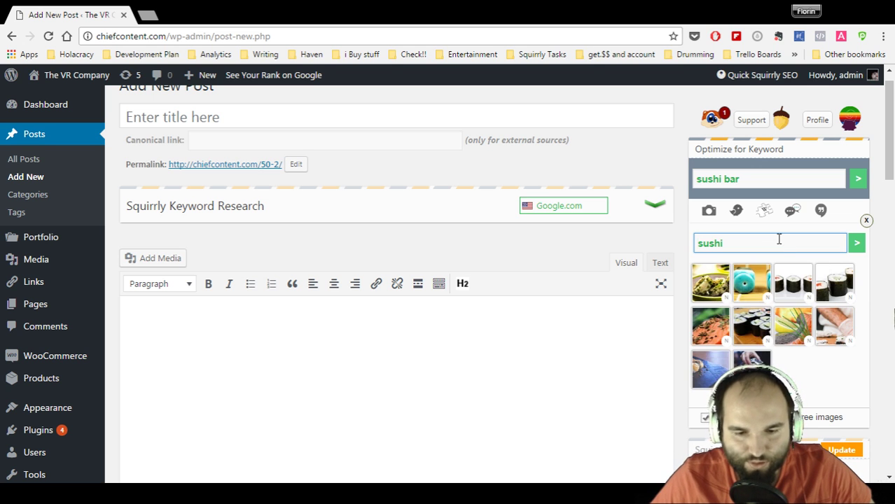
Insert the sushi roll photo, highlighting the 'sushi' search term and 'sushi bar' keyword
left_click(752, 326)
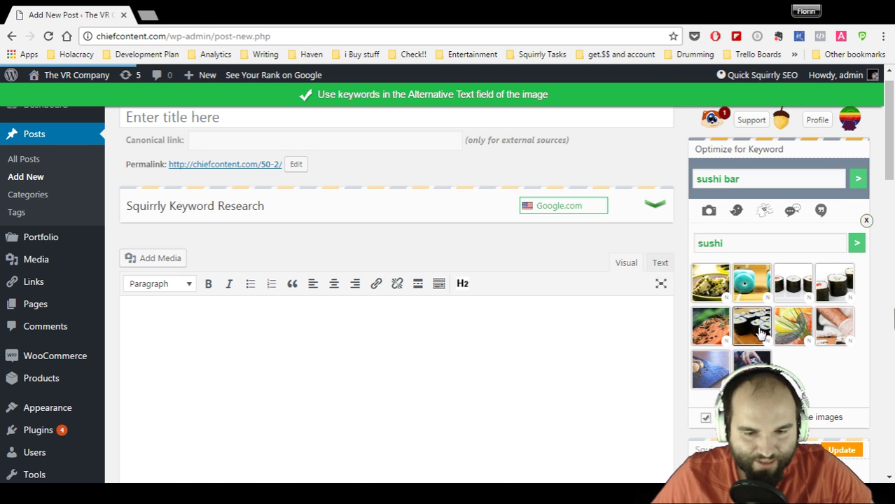
scroll(484, 337, "down", 1)
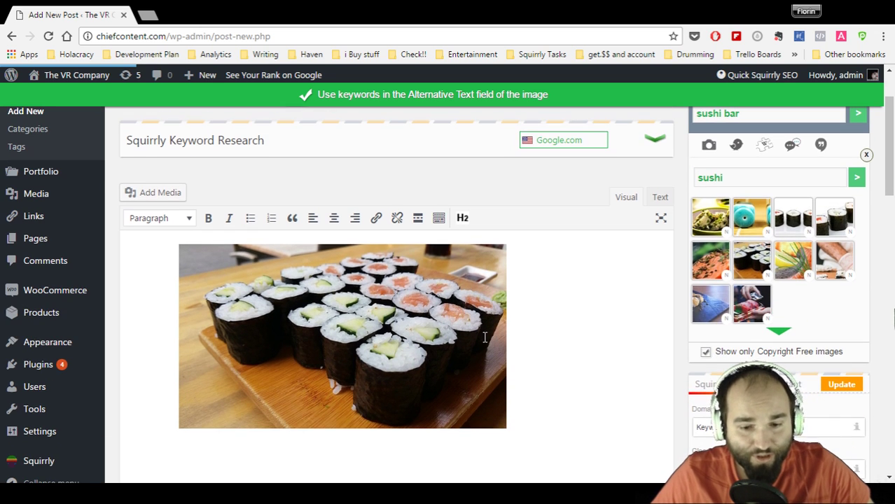
scroll(749, 198, "up", 1)
left_click(745, 243)
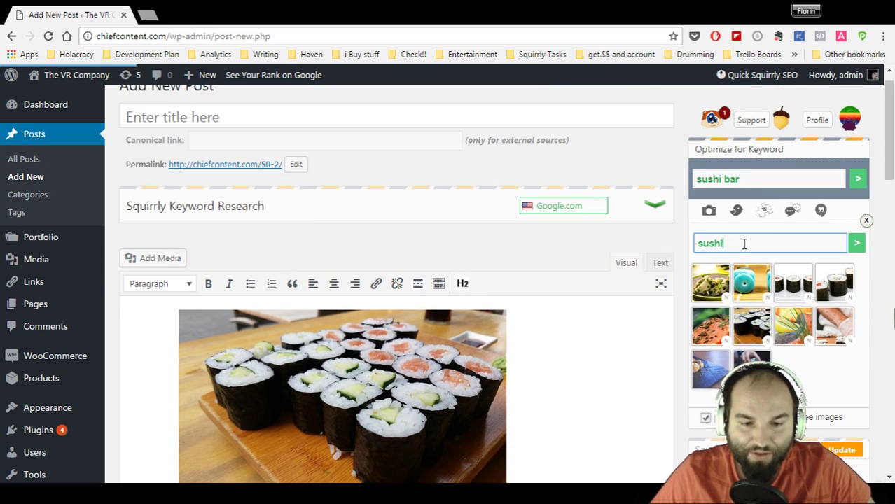
left_click_drag(733, 246, 679, 253)
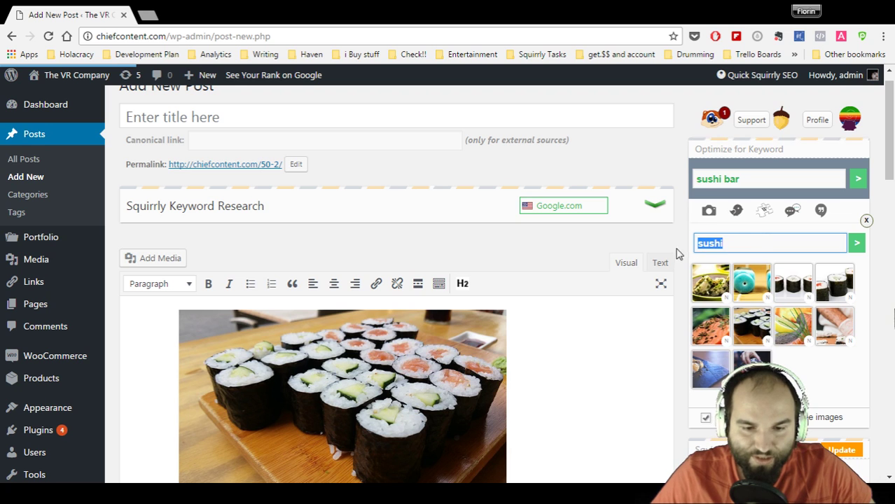
left_click(762, 179)
left_click_drag(782, 178, 695, 181)
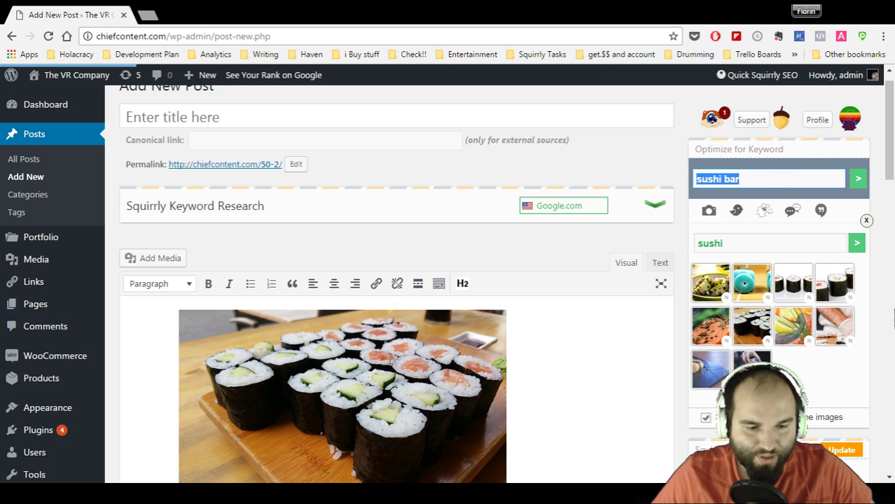
Open the sushi roll photo's details and highlight its 'sushi bar' alternative text
left_click(386, 361)
left_click(374, 311)
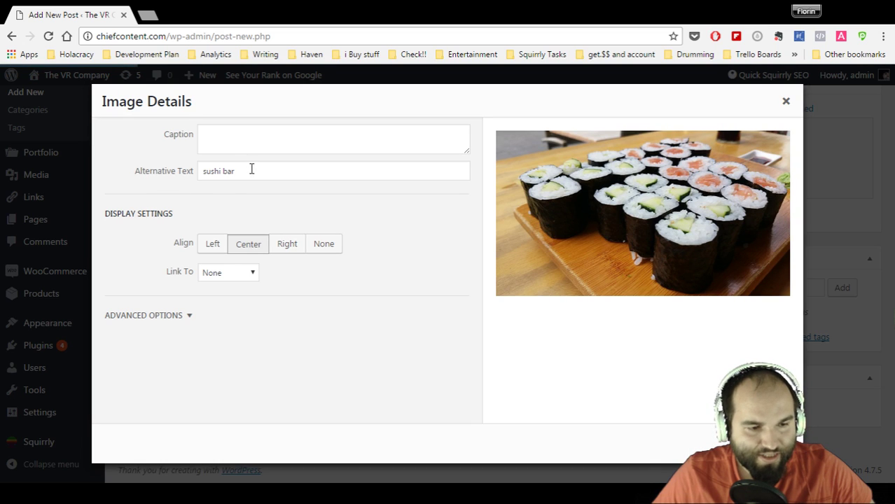
left_click_drag(251, 171, 188, 185)
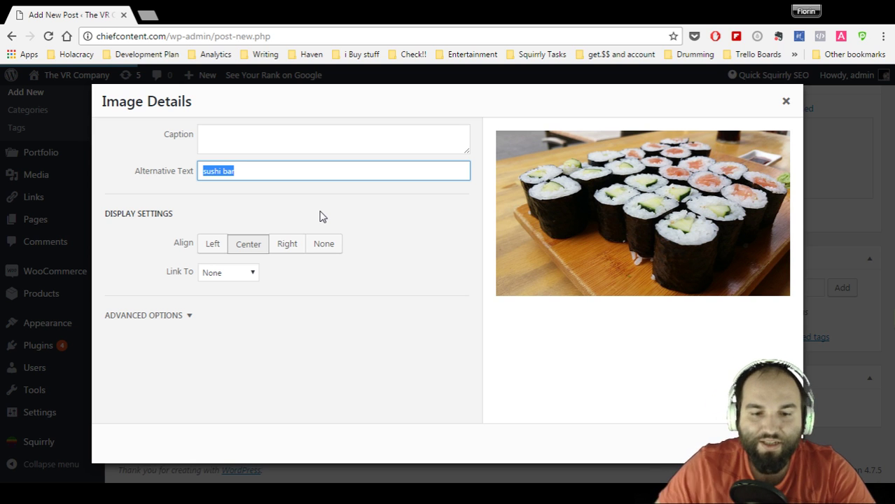
Close the image details, deselect the sushi roll photo and add an empty line below it
left_click(786, 100)
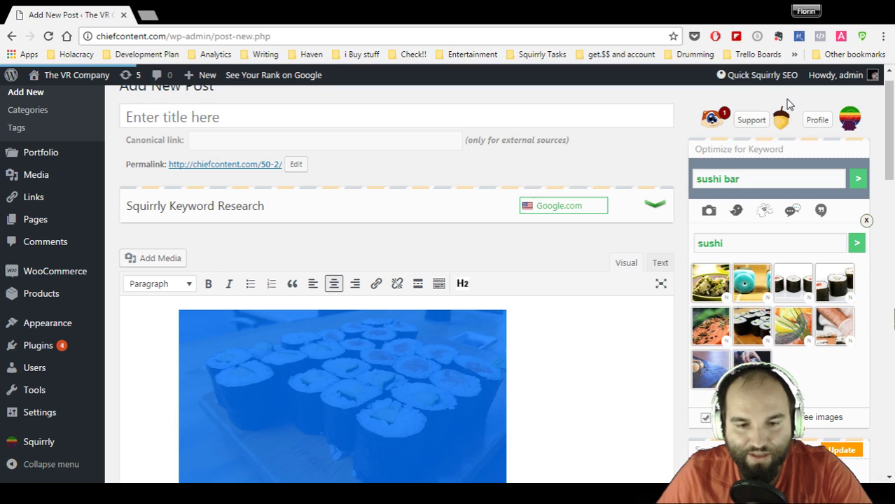
left_click(598, 372)
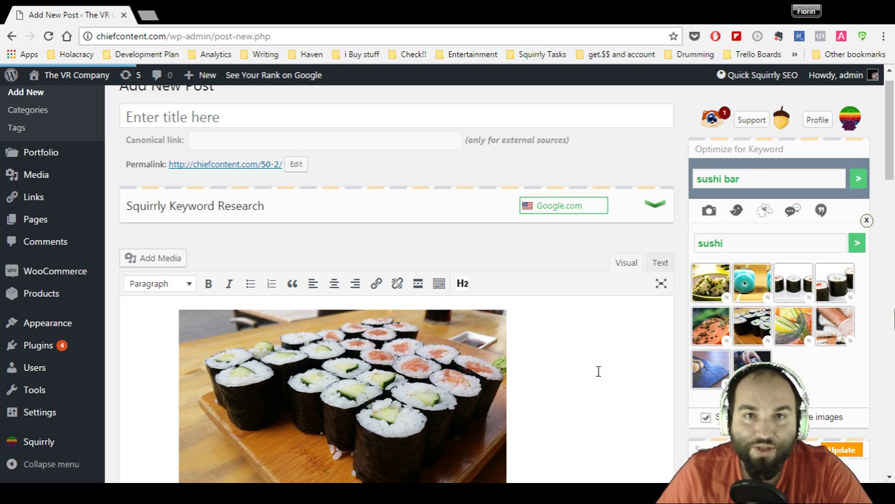
key("Return")
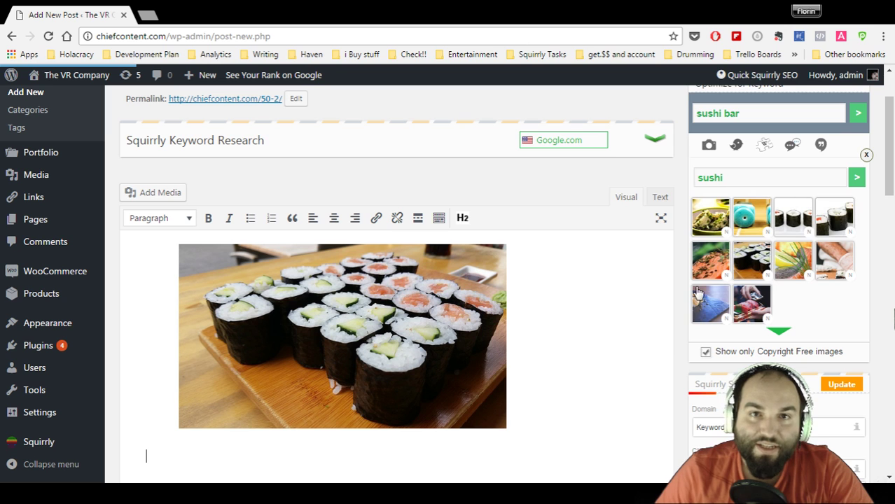
scroll(621, 319, "down", 3)
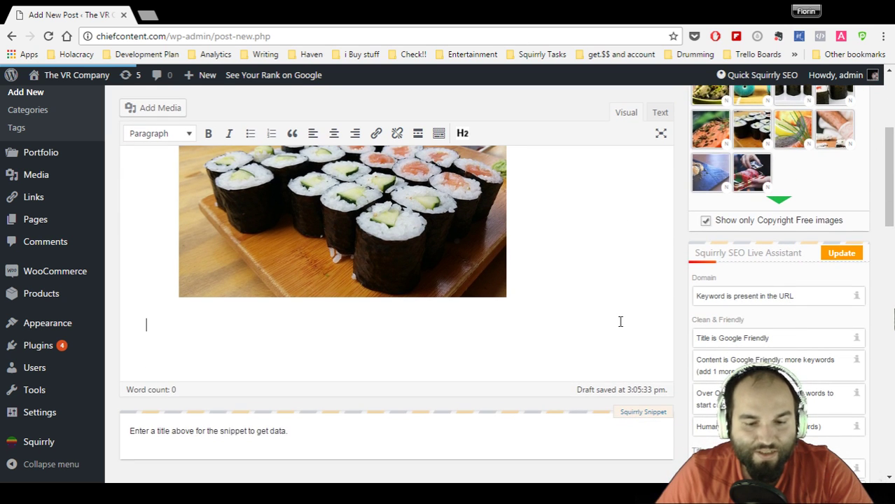
scroll(620, 322, "up", 2)
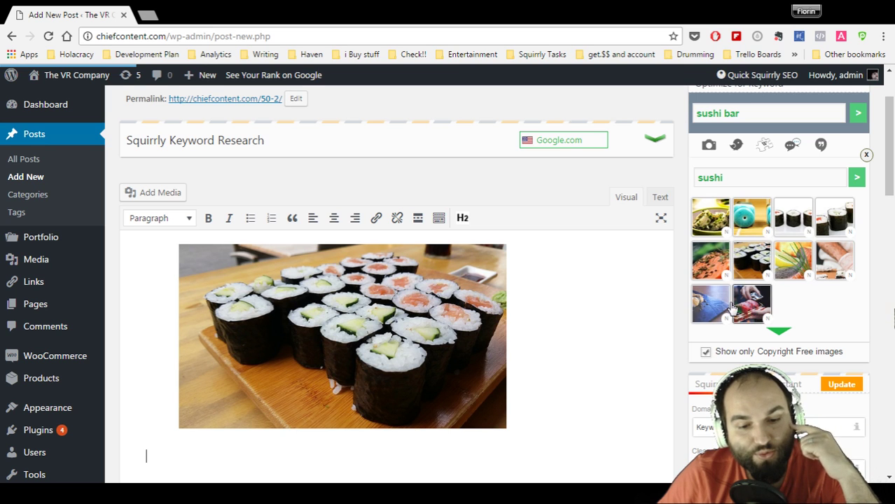
Insert the green-bowl sushi photo below the first one
left_click(708, 224)
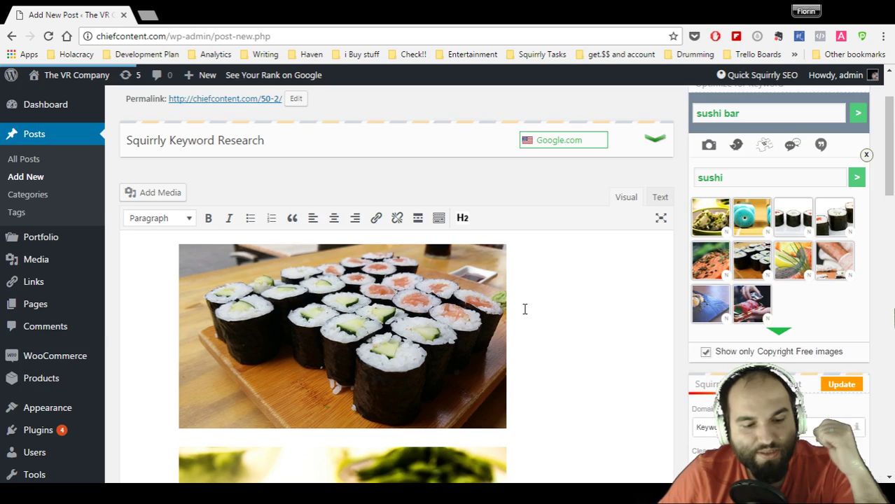
scroll(526, 306, "down", 2)
scroll(524, 309, "down", 3)
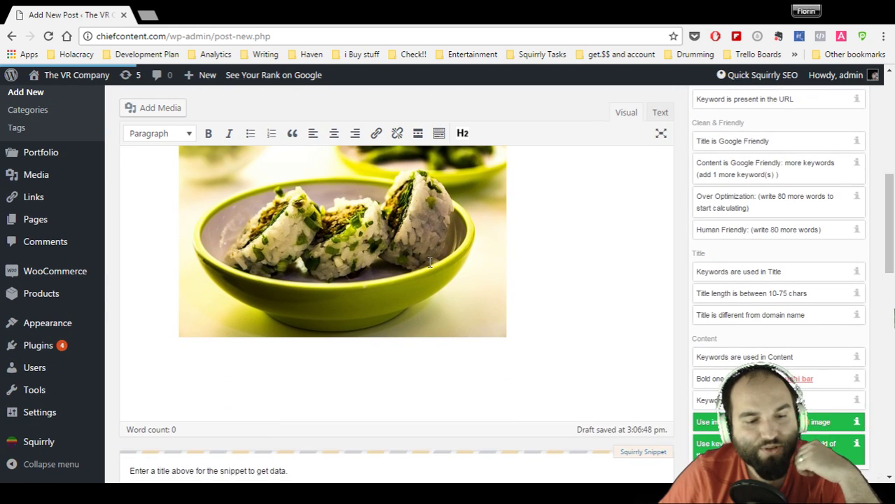
scroll(429, 260, "up", 1)
Change the second sushi photo's alternative text to 'i am hungry'
left_click(430, 264)
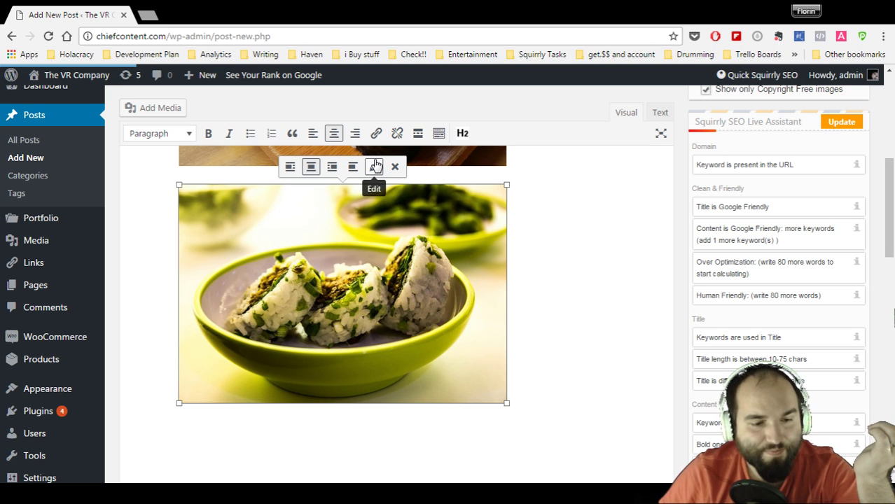
left_click(375, 168)
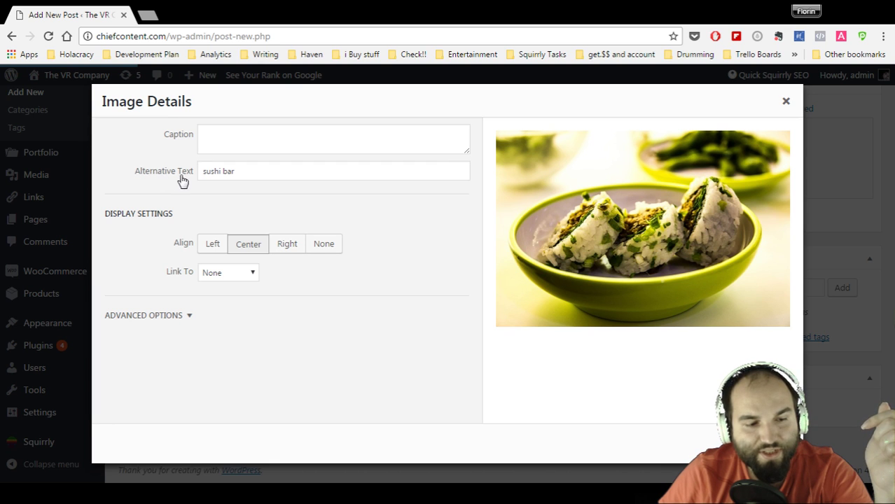
left_click(266, 170)
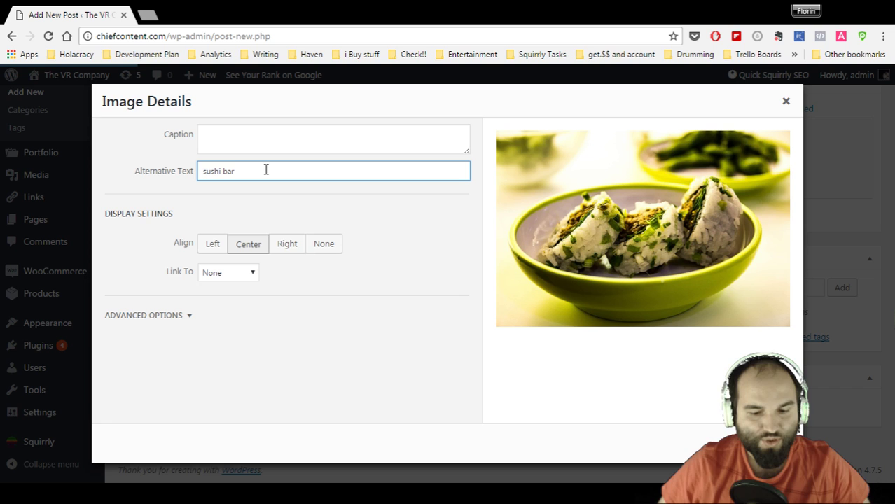
key("BackSpace")
key("BackSpace")
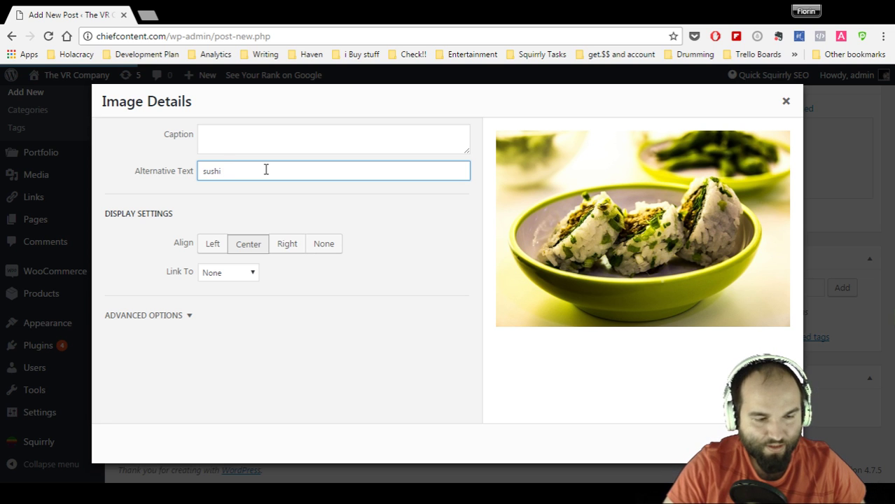
key("BackSpace")
key("BackSpace")
key("BackSpace")
key("BackSpace")
key("BackSpace")
type("i am hungry")
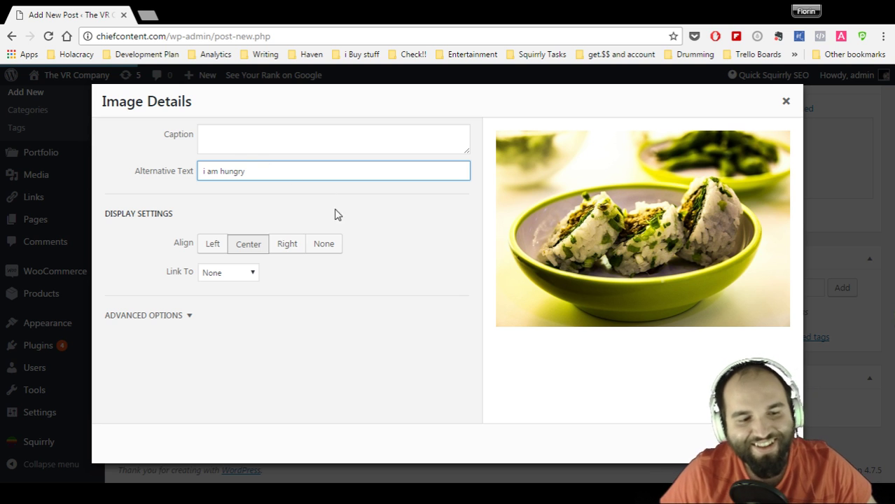
left_click(769, 443)
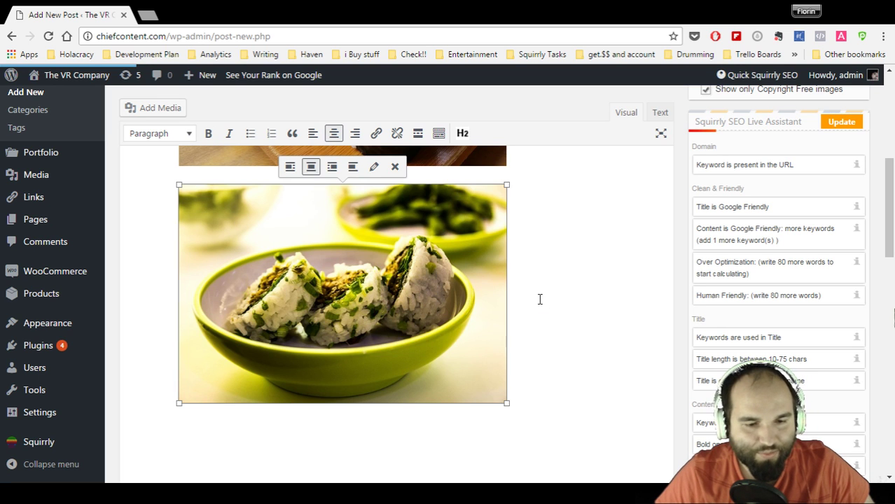
left_click(539, 299)
scroll(539, 300, "down", 1)
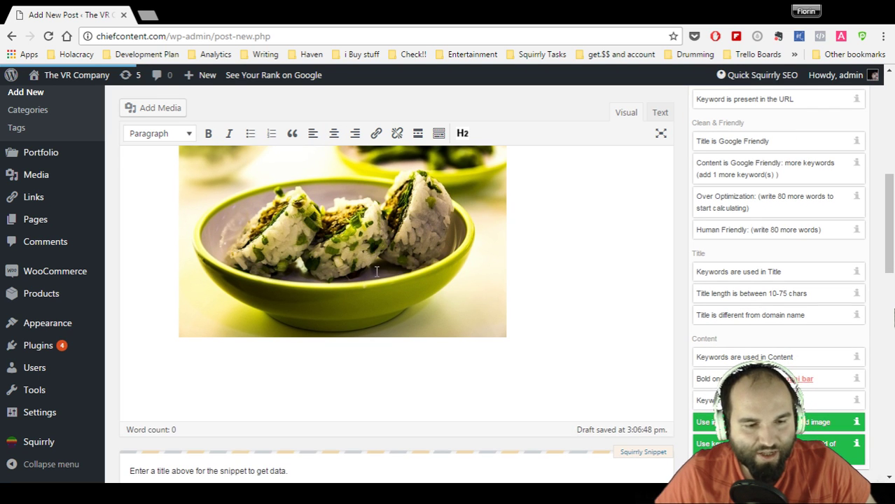
scroll(377, 271, "up", 1)
left_click(391, 252)
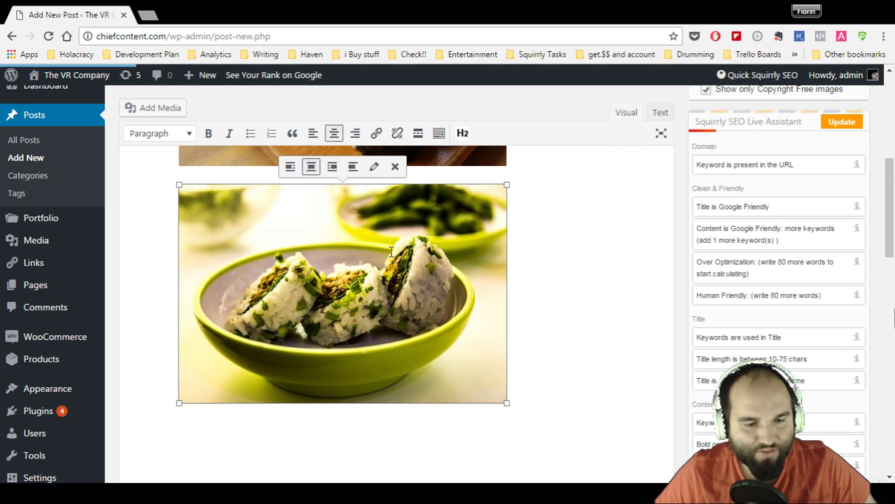
left_click(571, 286)
scroll(571, 286, "down", 3)
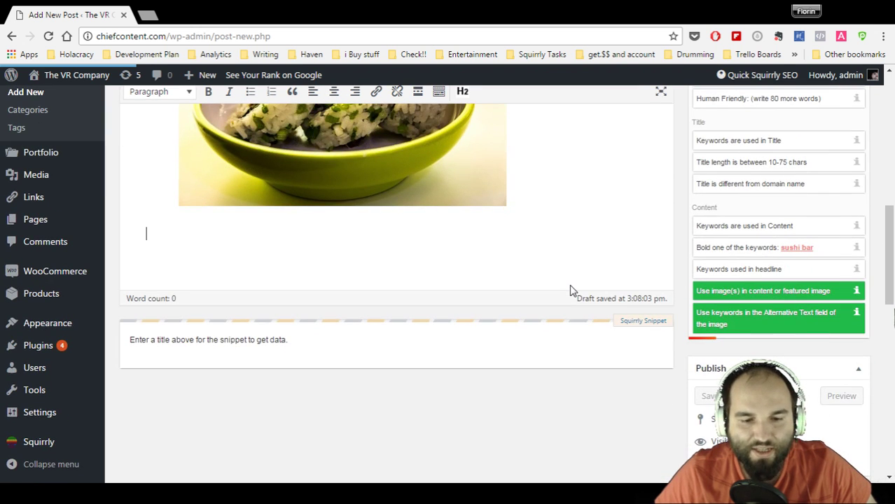
scroll(570, 288, "up", 2)
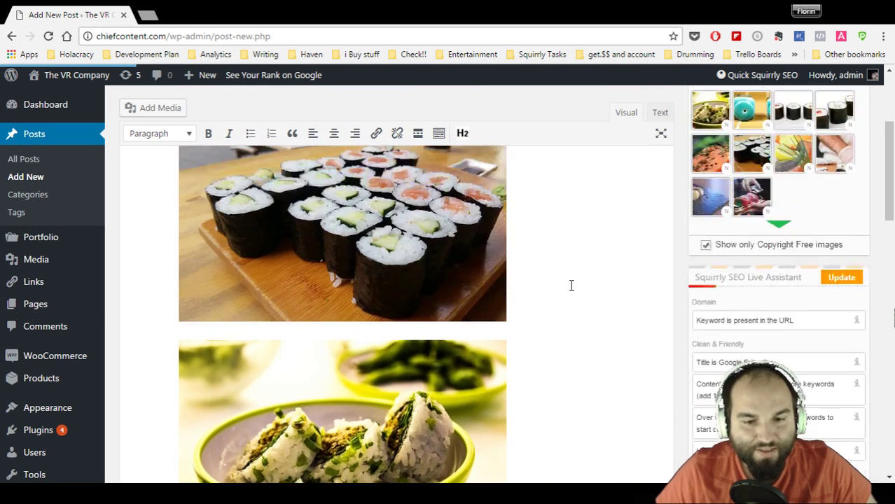
scroll(571, 286, "up", 1)
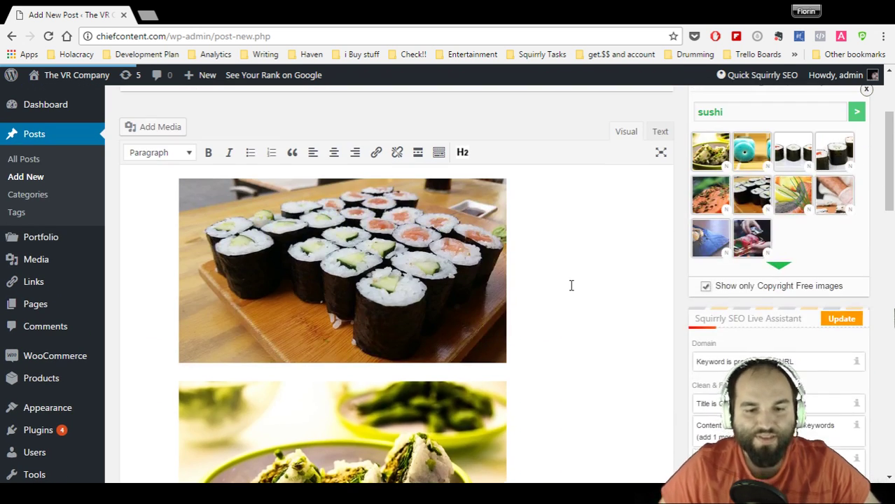